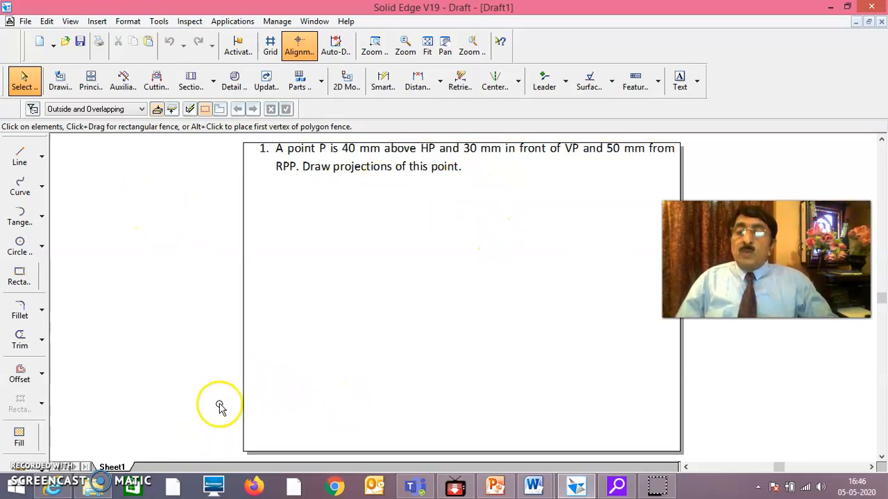
# Confirm the setup of Sheet1 with A4-Sheet as the background sheet and the background display turned off
pyautogui.rightClick(122, 463)
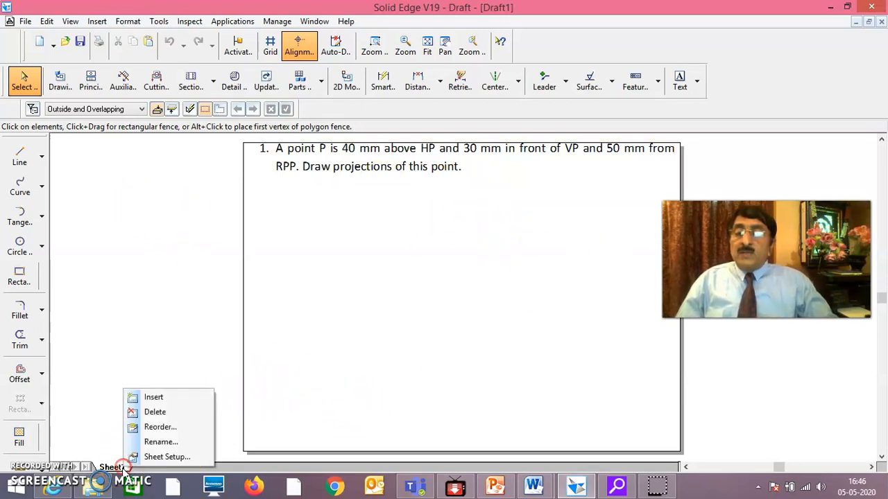
pyautogui.click(159, 457)
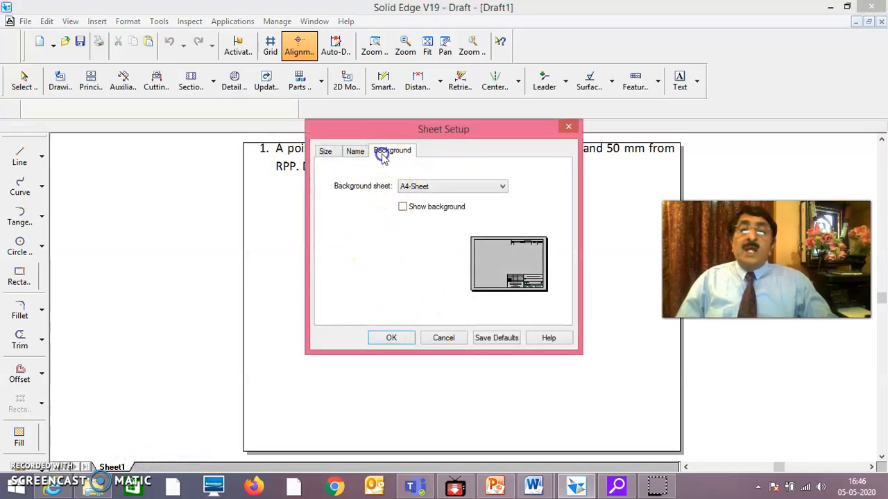
pyautogui.click(503, 186)
pyautogui.click(502, 187)
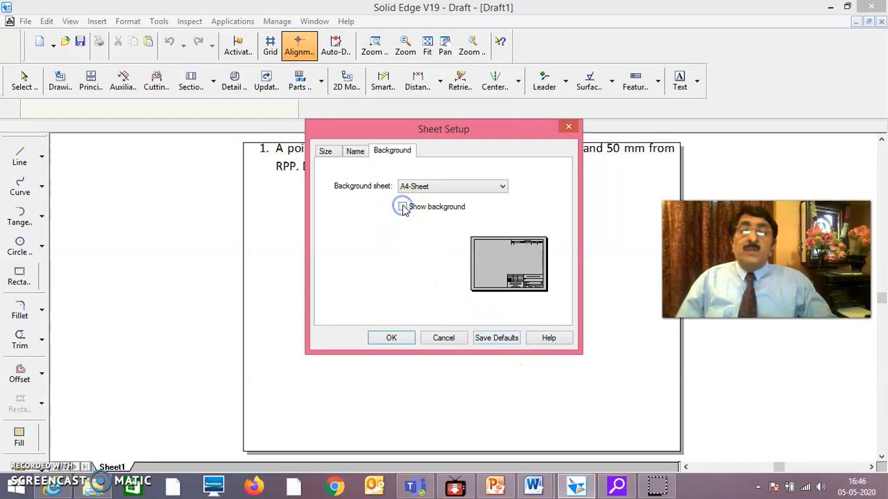
pyautogui.click(391, 339)
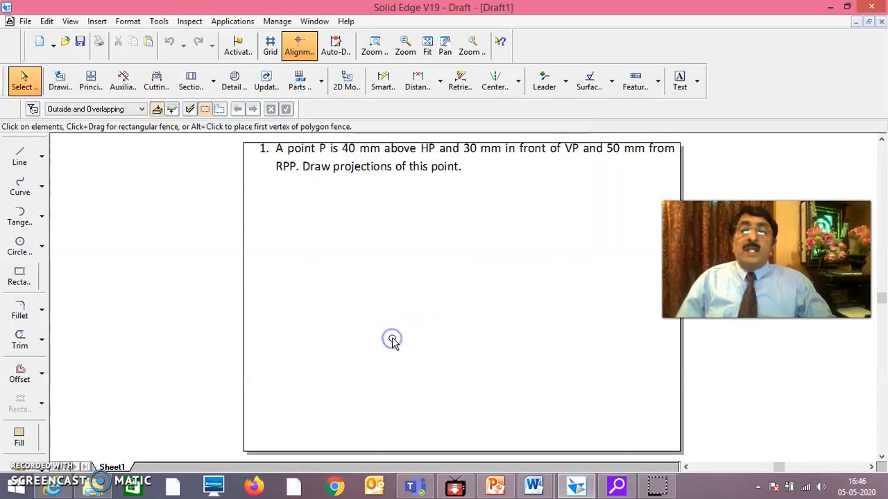
pyautogui.rightClick(121, 470)
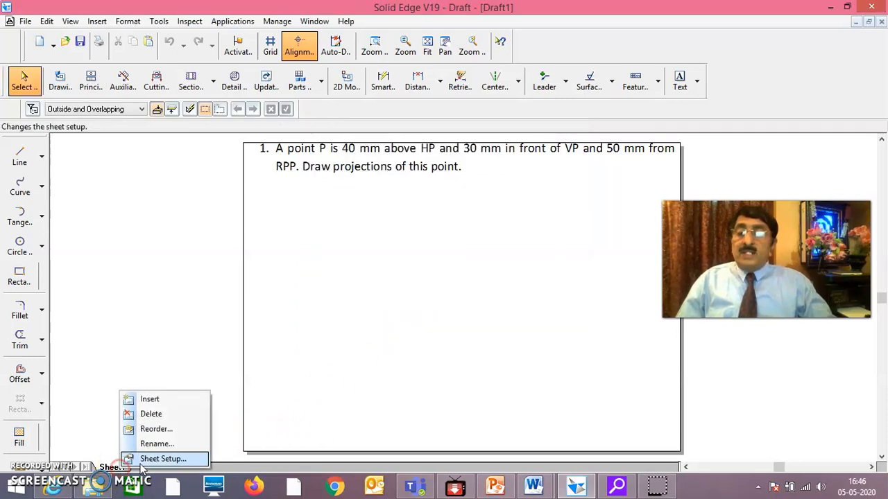
pyautogui.click(177, 457)
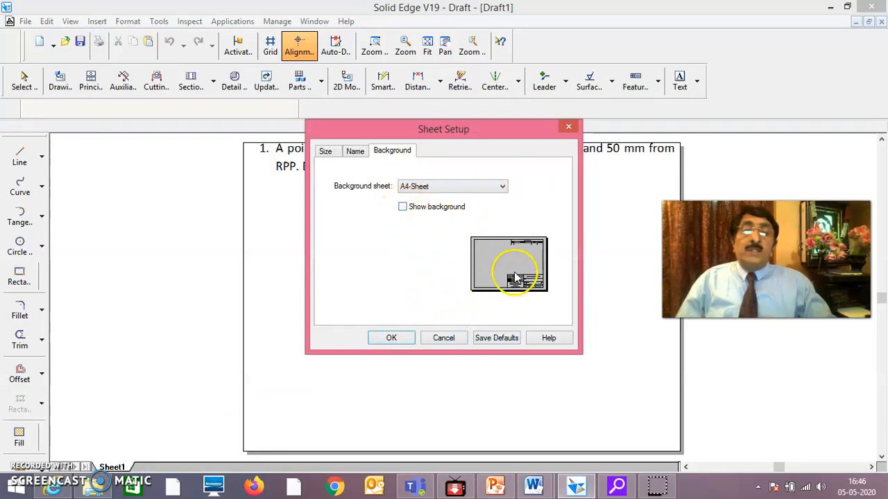
pyautogui.click(400, 338)
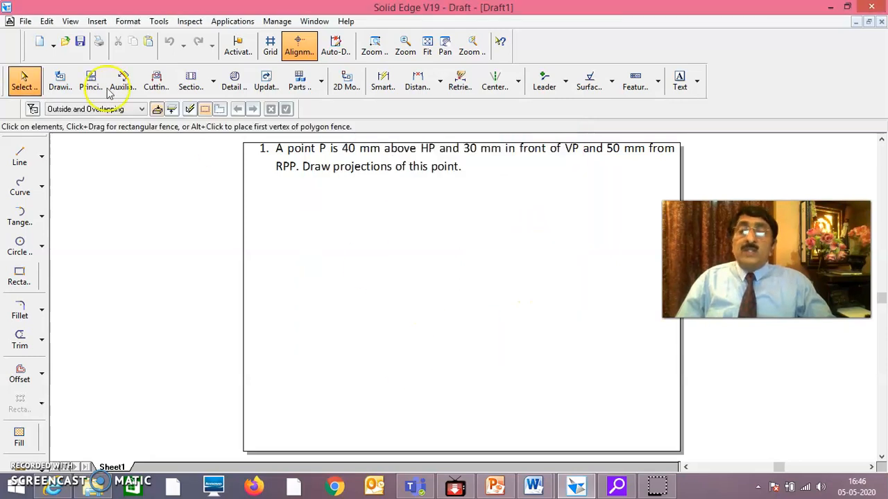
# Modify the ANSImm dimension style to use a linear round-off of 1 with mm units
pyautogui.click(128, 22)
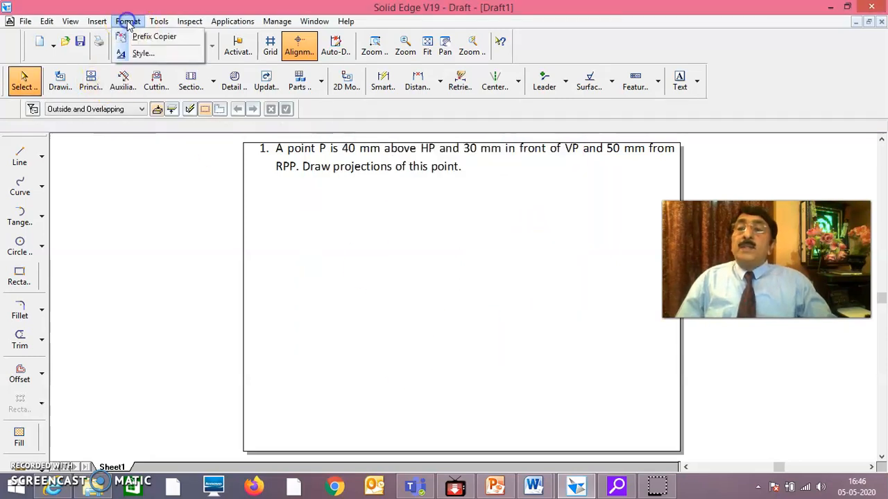
pyautogui.click(154, 55)
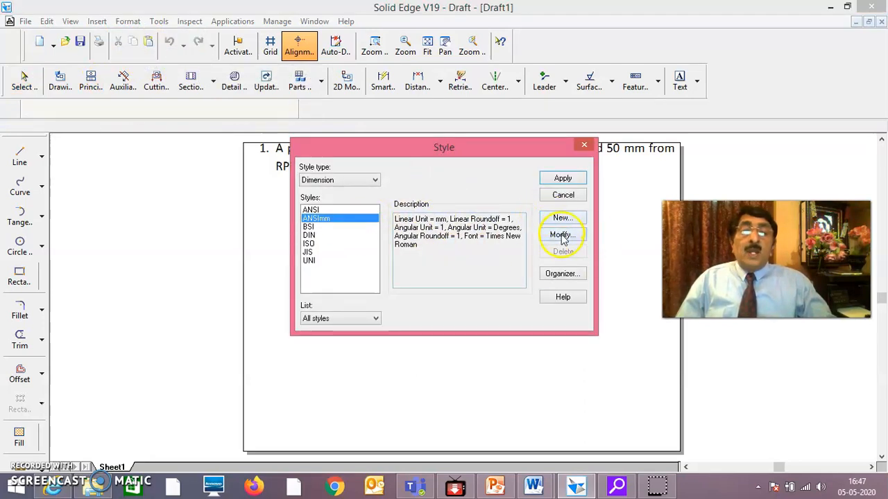
pyautogui.click(562, 236)
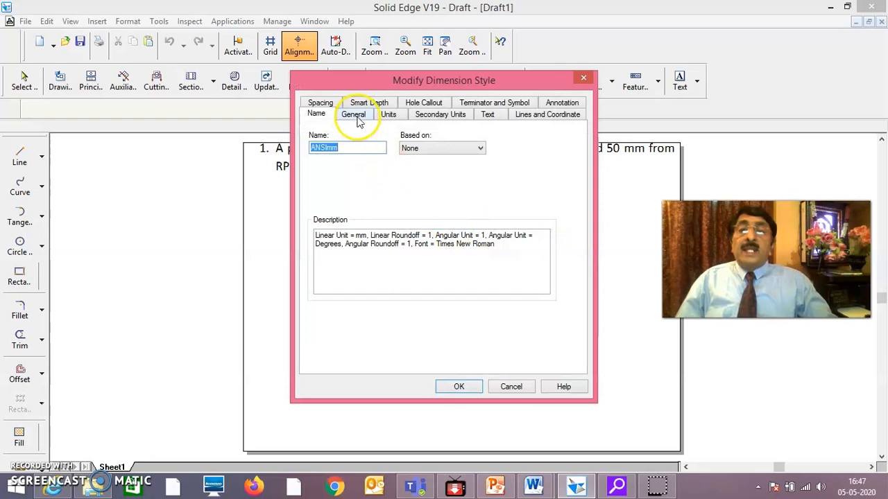
pyautogui.click(354, 116)
pyautogui.click(389, 115)
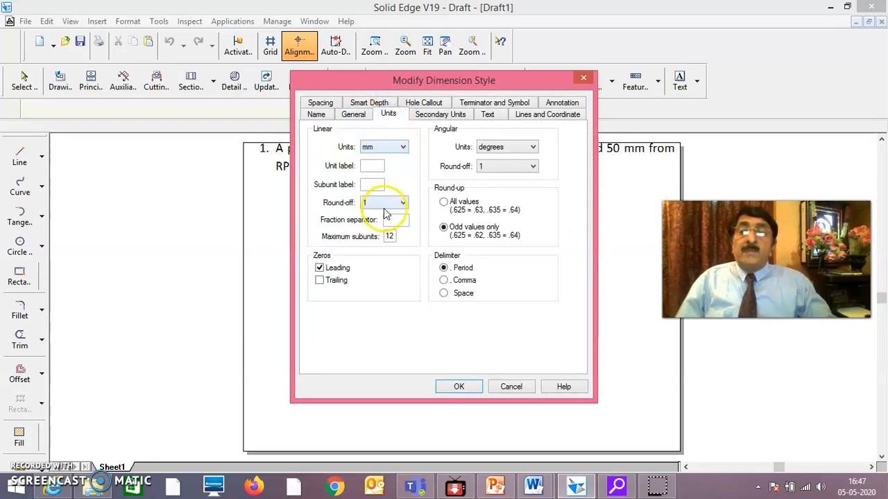
pyautogui.click(404, 204)
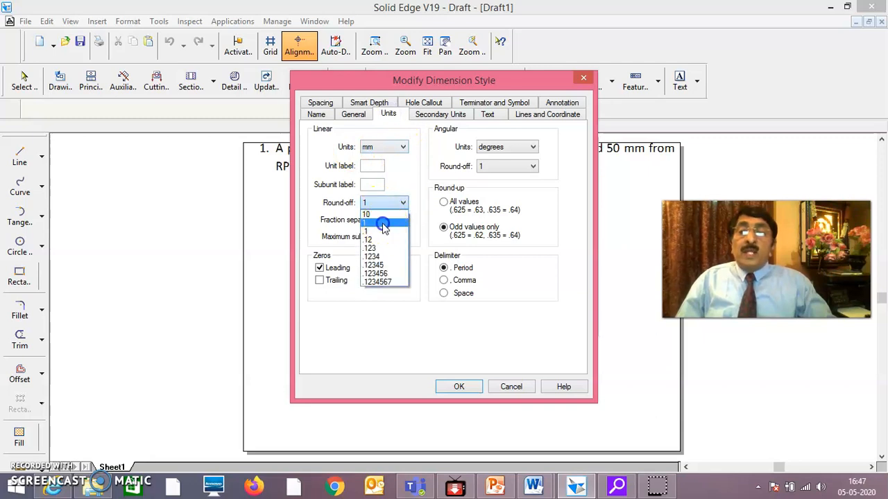
pyautogui.click(383, 223)
# Check the secondary units and text settings of the ANSImm dimension style, and apply the style
pyautogui.click(440, 115)
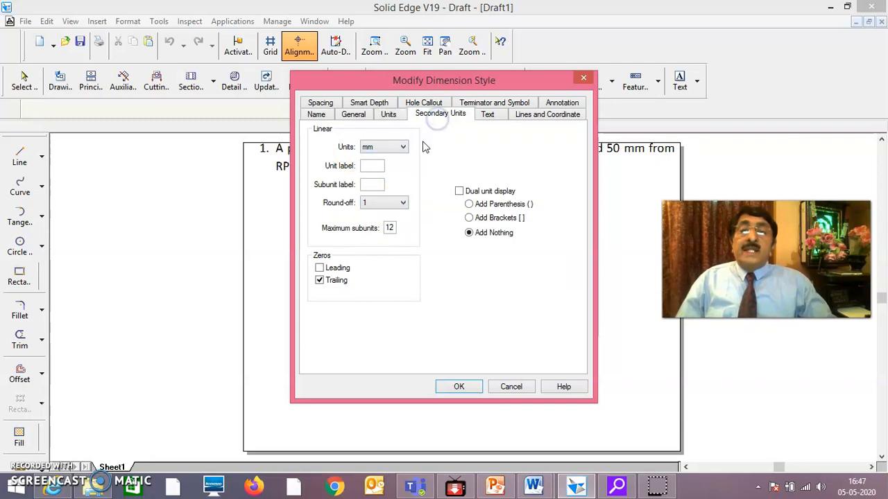
pyautogui.click(489, 115)
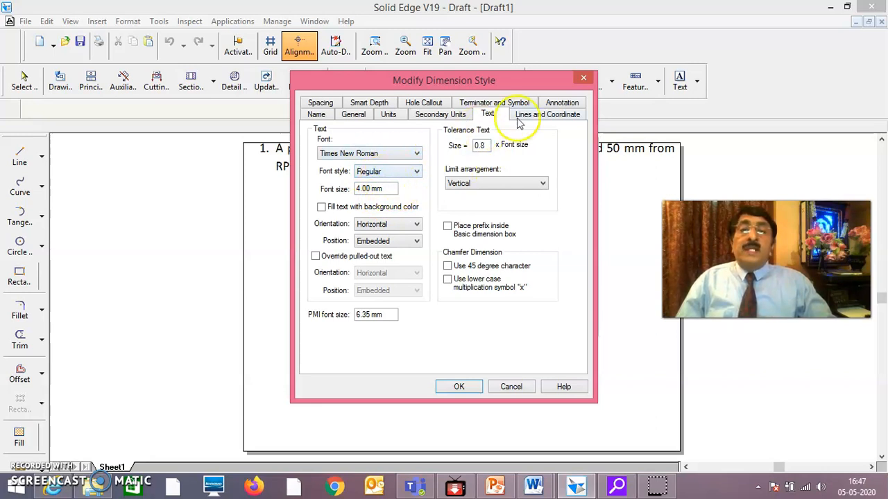
pyautogui.click(459, 387)
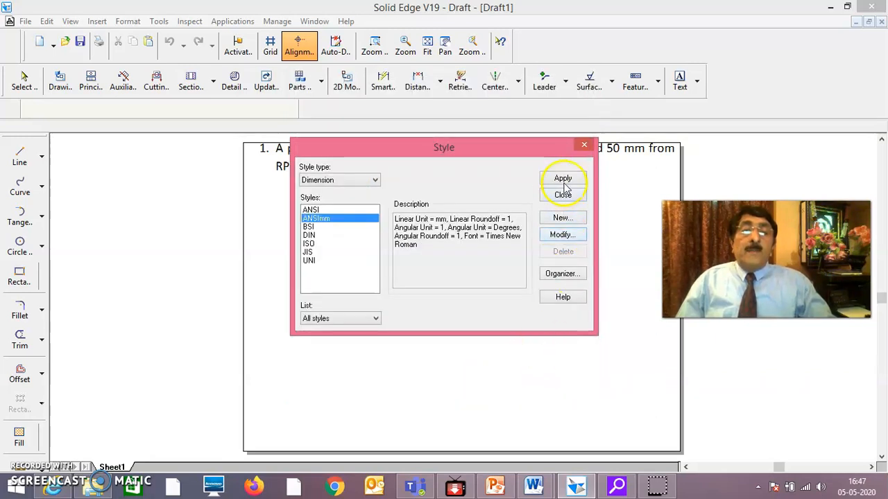
pyautogui.click(563, 180)
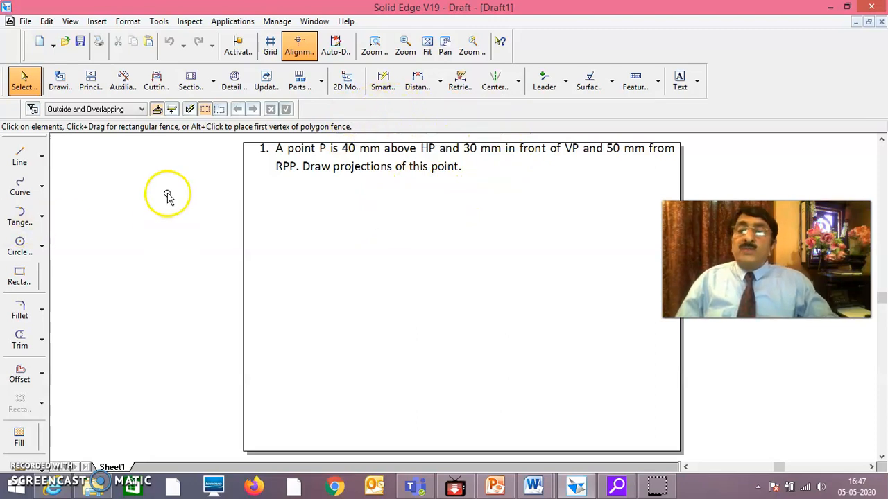
# Review the relationship options in the IntelliSketch settings and accept them
pyautogui.click(97, 21)
pyautogui.moveTo(130, 23)
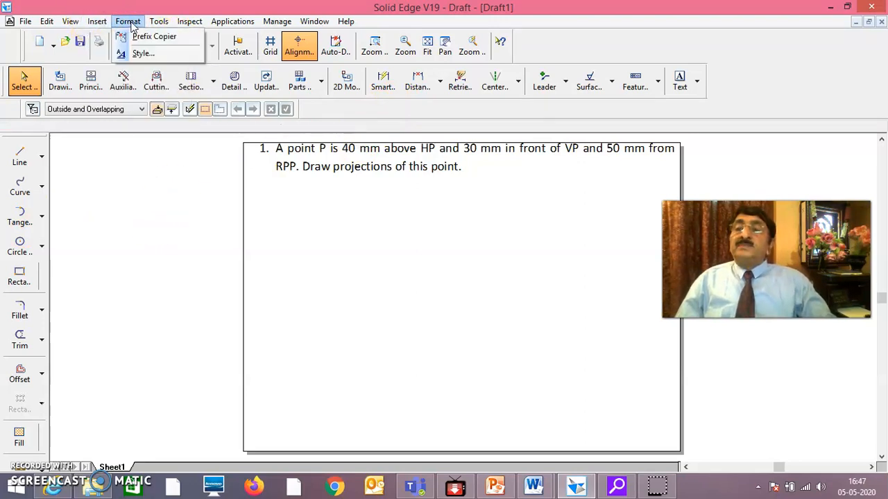
pyautogui.click(158, 22)
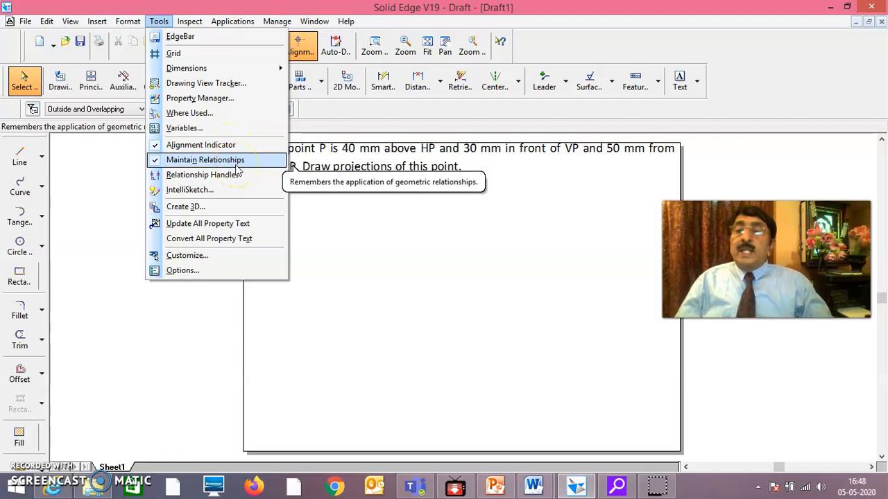
pyautogui.click(218, 198)
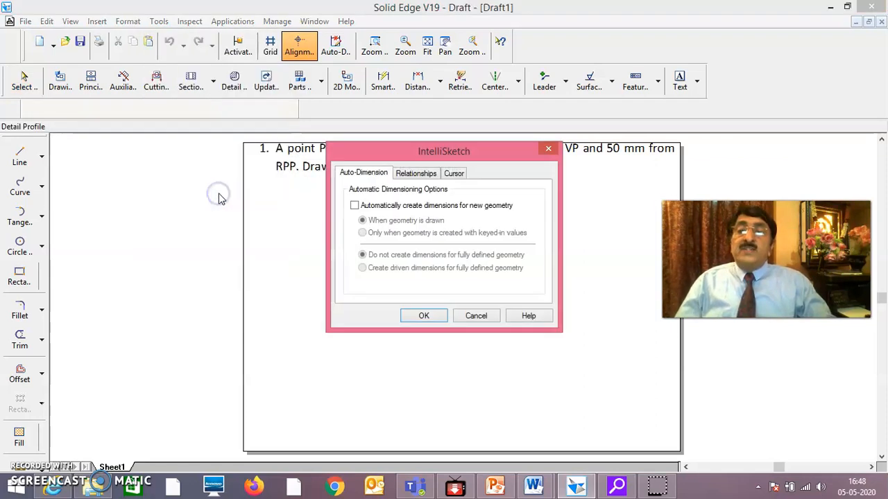
pyautogui.click(428, 175)
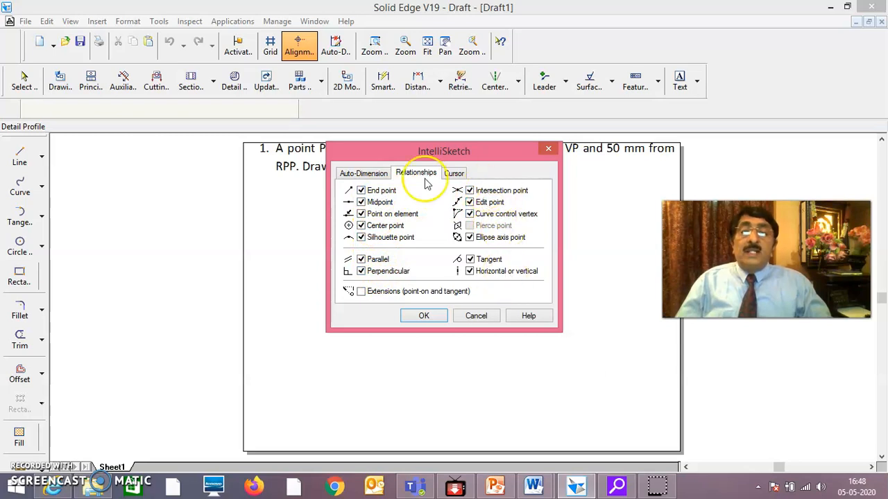
pyautogui.click(425, 316)
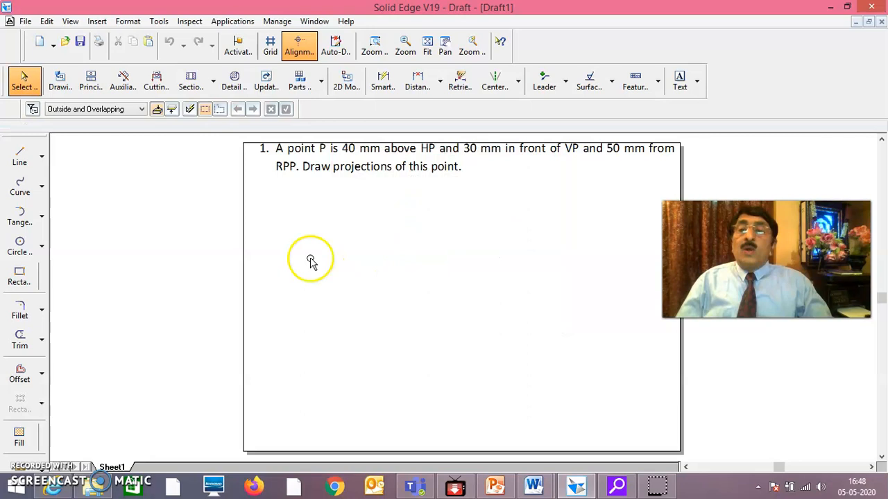
# Examine the list of available toolbars to check which ones are turned on
pyautogui.click(97, 21)
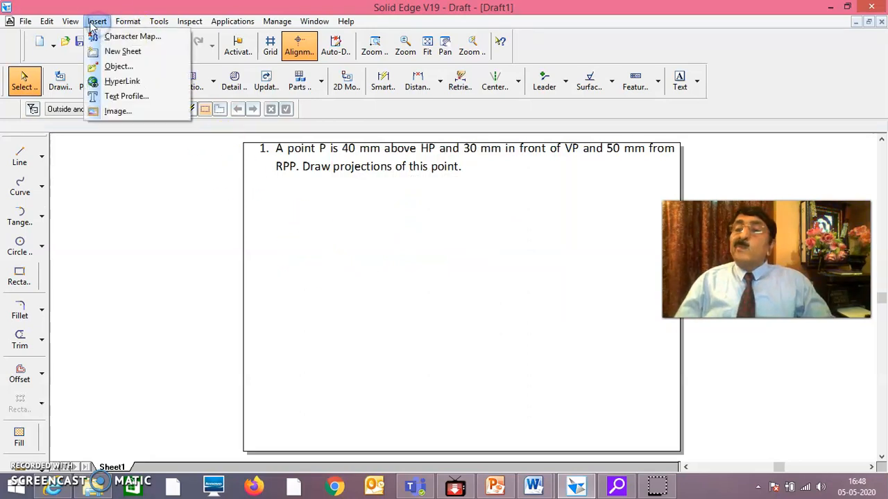
pyautogui.moveTo(161, 23)
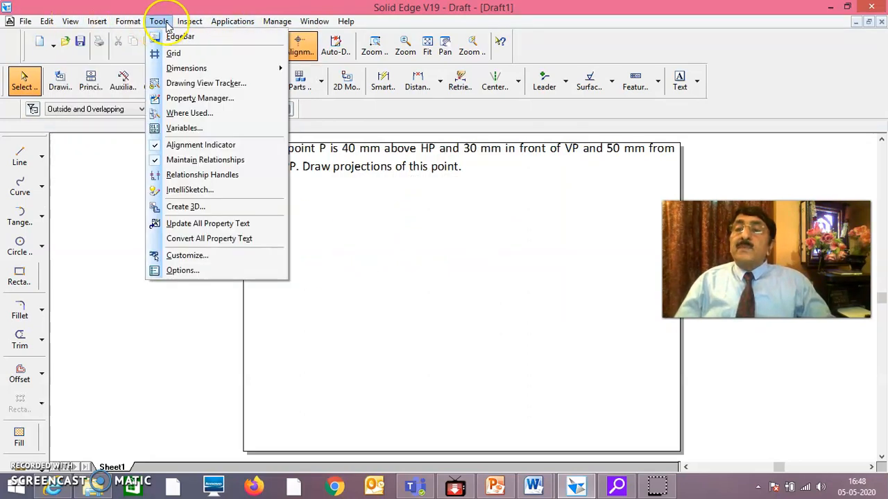
pyautogui.moveTo(69, 20)
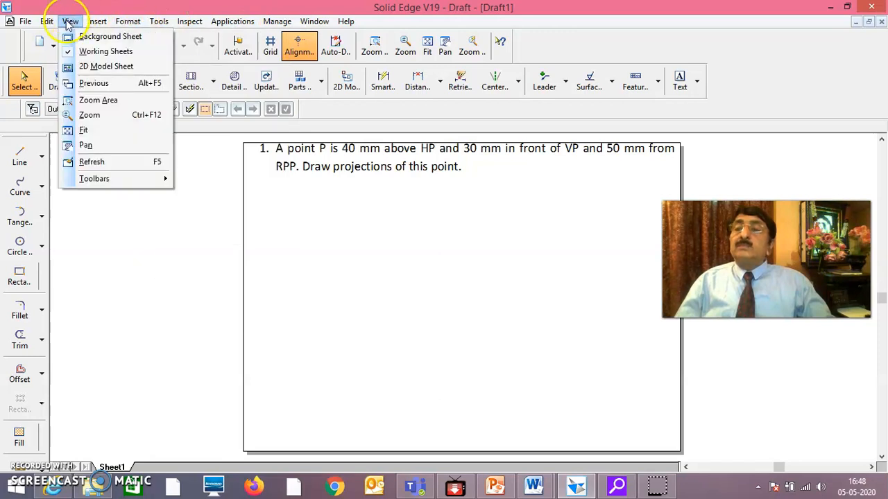
pyautogui.moveTo(110, 181)
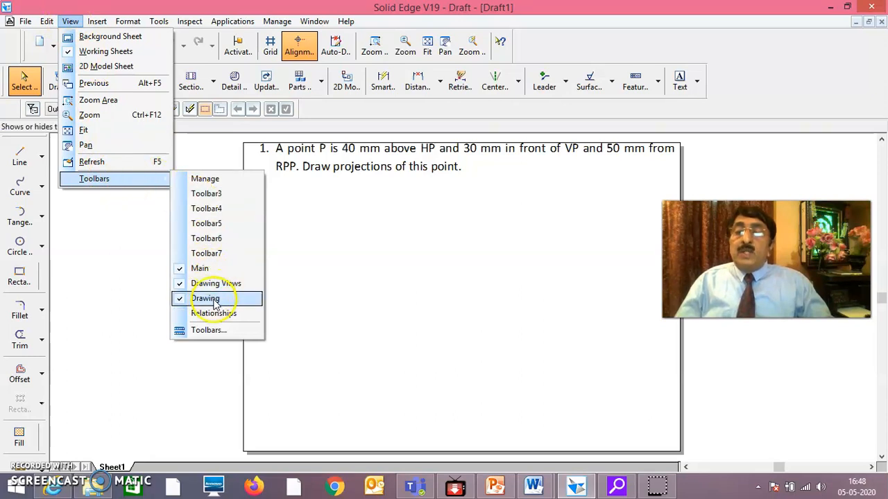
pyautogui.click(326, 277)
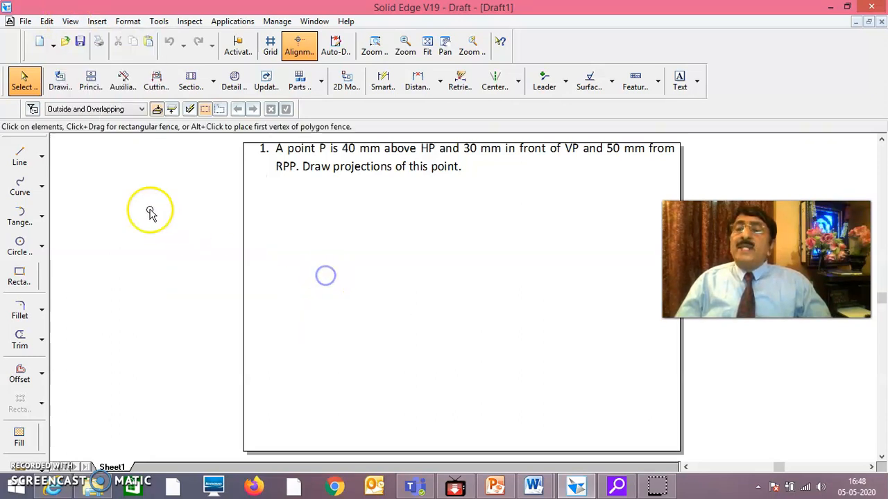
pyautogui.rightClick(10, 82)
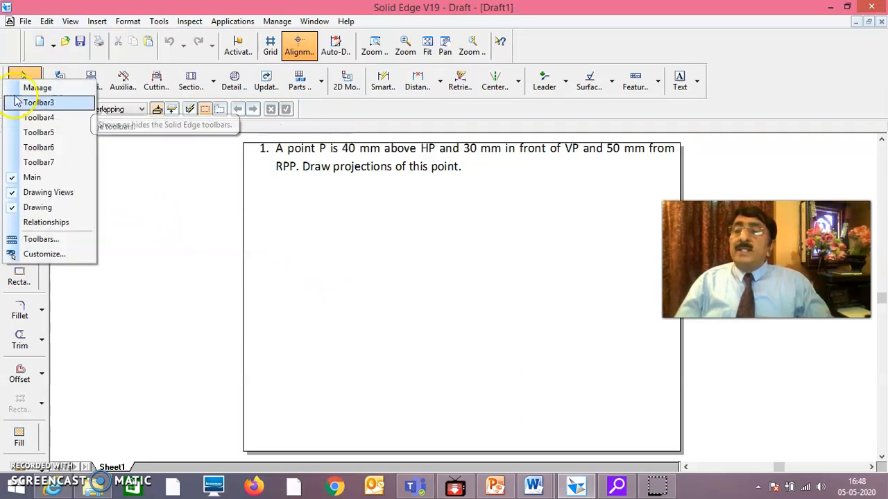
pyautogui.click(205, 218)
pyautogui.click(14, 84)
pyautogui.rightClick(3, 80)
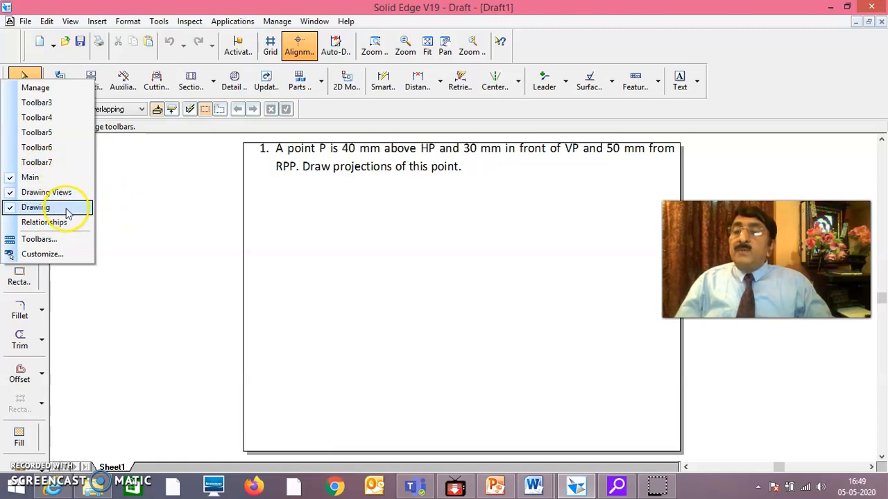
pyautogui.click(151, 221)
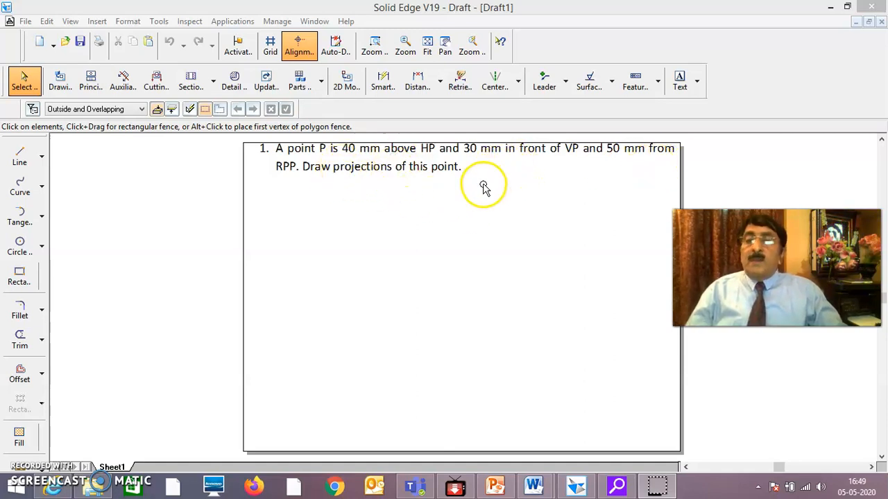
# Draw a horizontal line about 225 mm long across the sheet and a vertical line crossing it near its middle
pyautogui.click(20, 158)
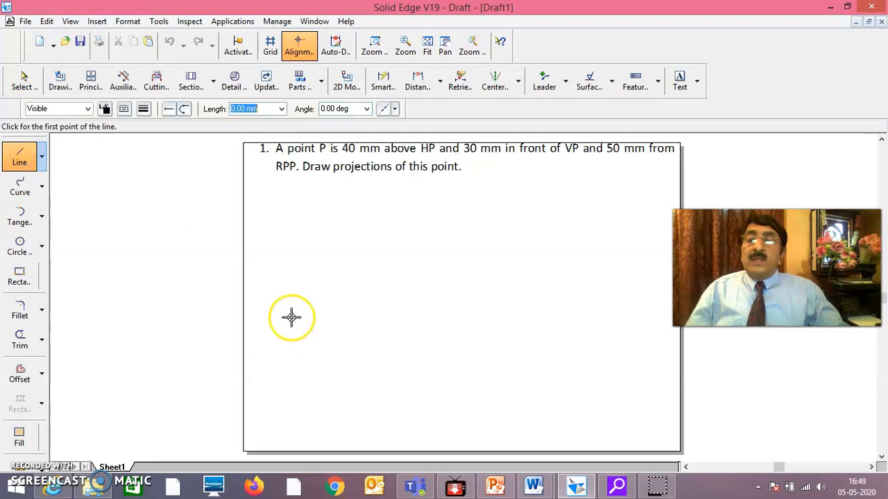
pyautogui.click(276, 293)
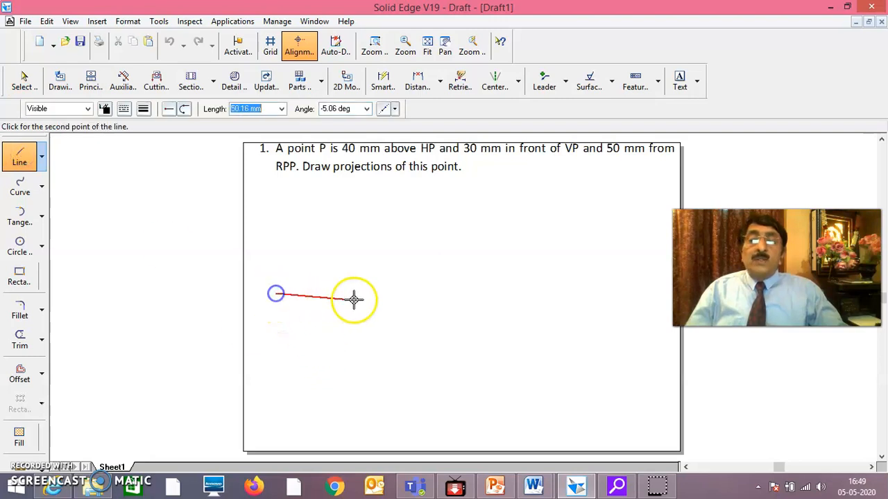
pyautogui.click(605, 294)
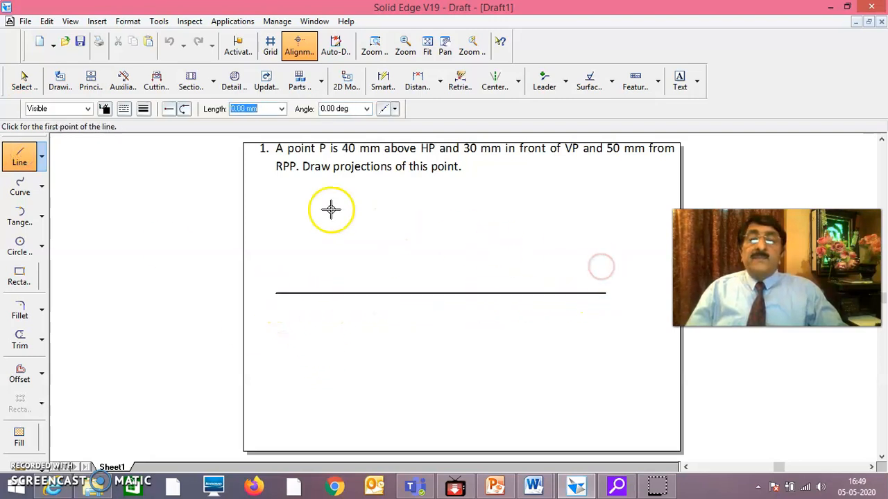
pyautogui.click(448, 202)
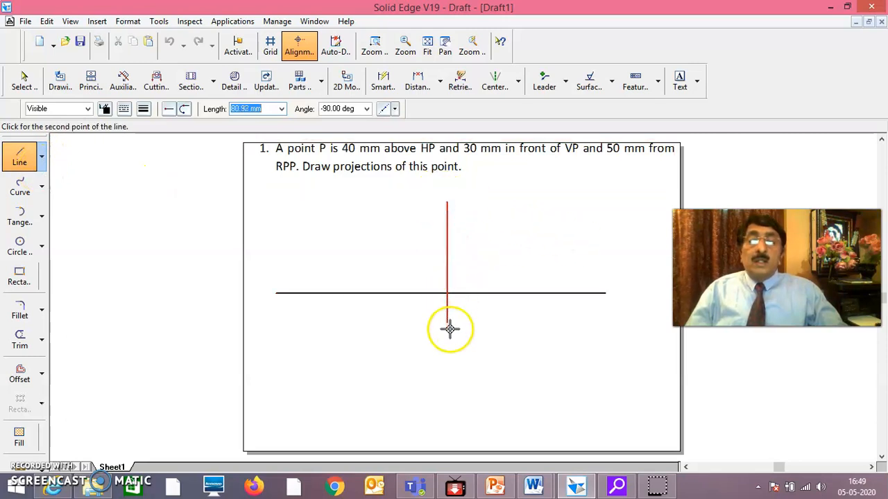
pyautogui.click(448, 395)
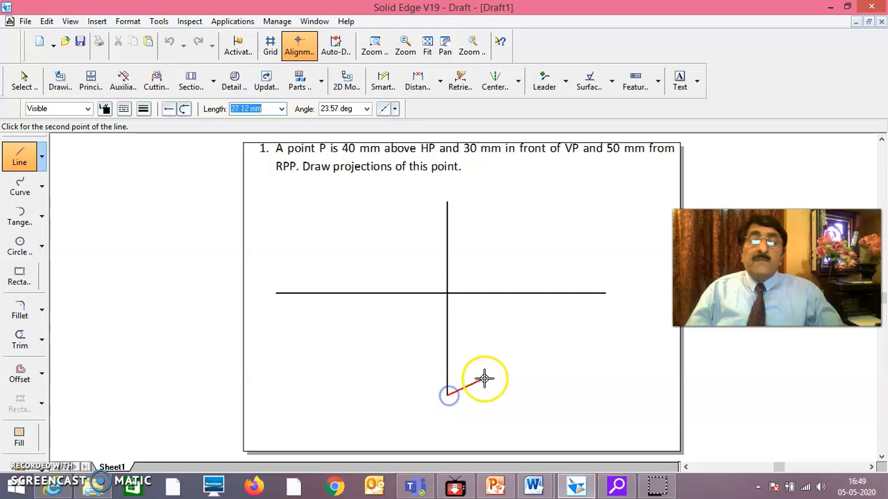
pyautogui.click(23, 80)
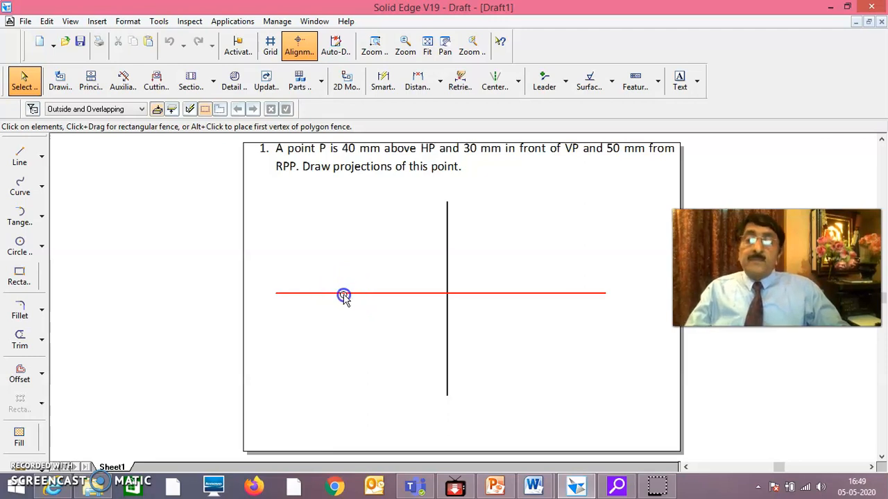
# Select the horizontal and vertical reference lines and give both a thinner line width
pyautogui.click(344, 294)
pyautogui.keyDown('ctrl'); pyautogui.click(446, 316); pyautogui.keyUp('ctrl')
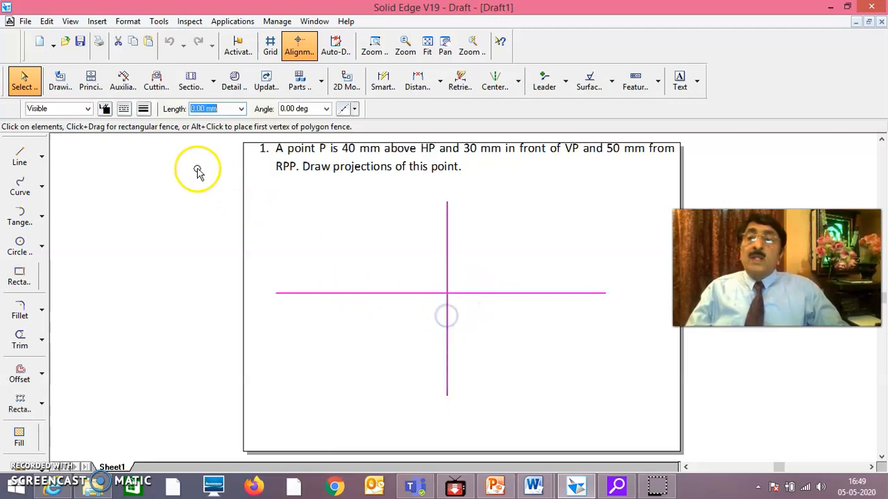
pyautogui.click(143, 108)
pyautogui.click(154, 127)
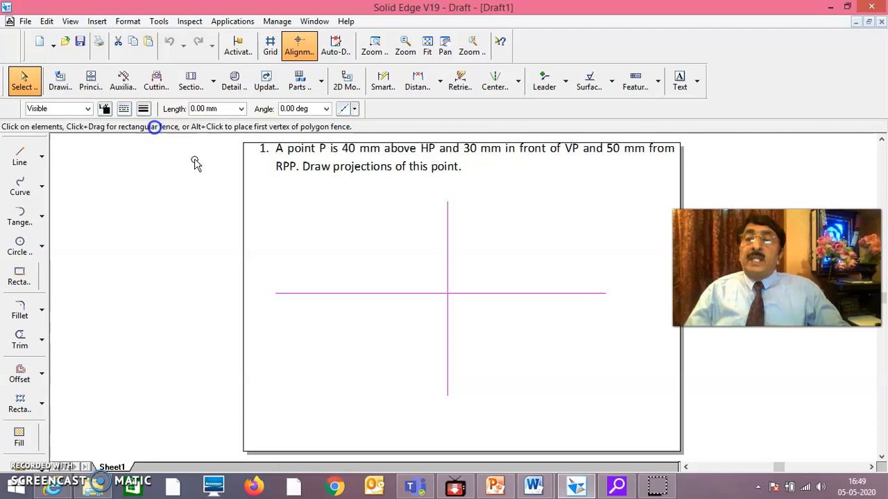
pyautogui.click(334, 367)
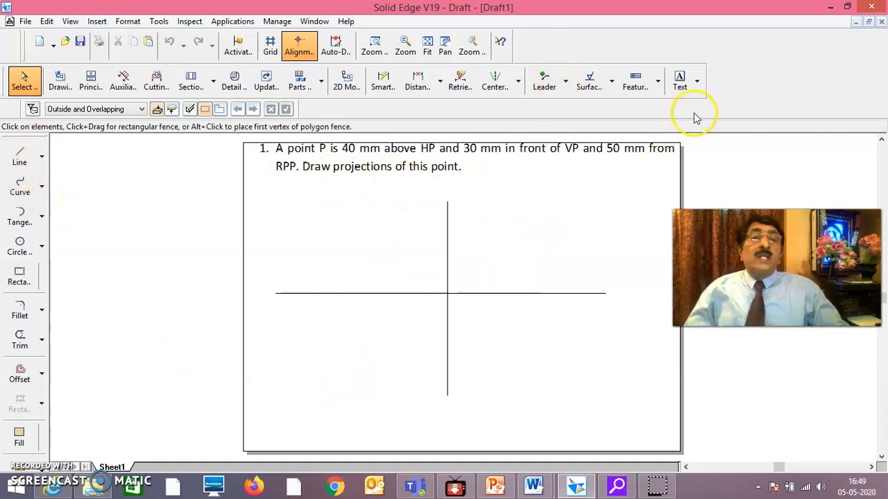
pyautogui.click(680, 82)
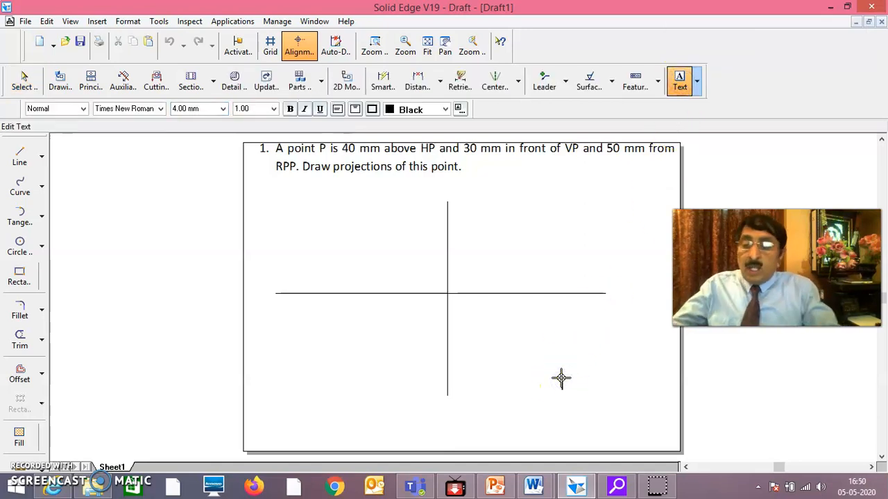
pyautogui.click(680, 82)
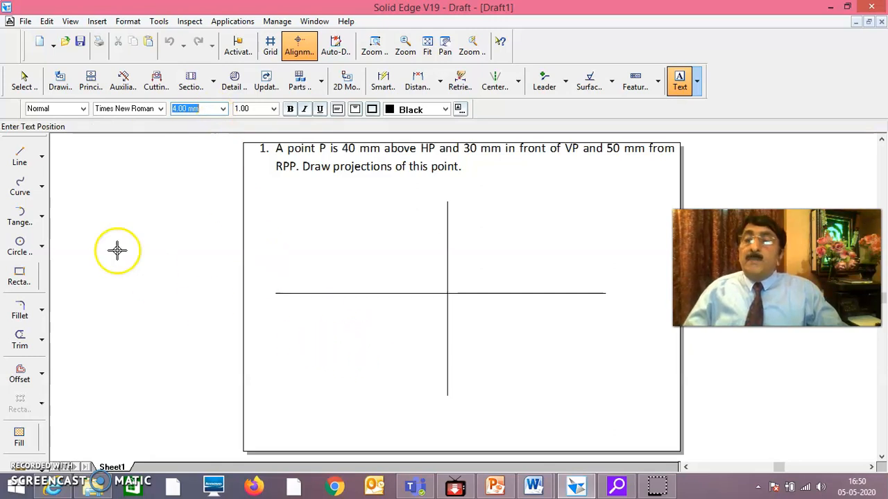
pyautogui.click(27, 83)
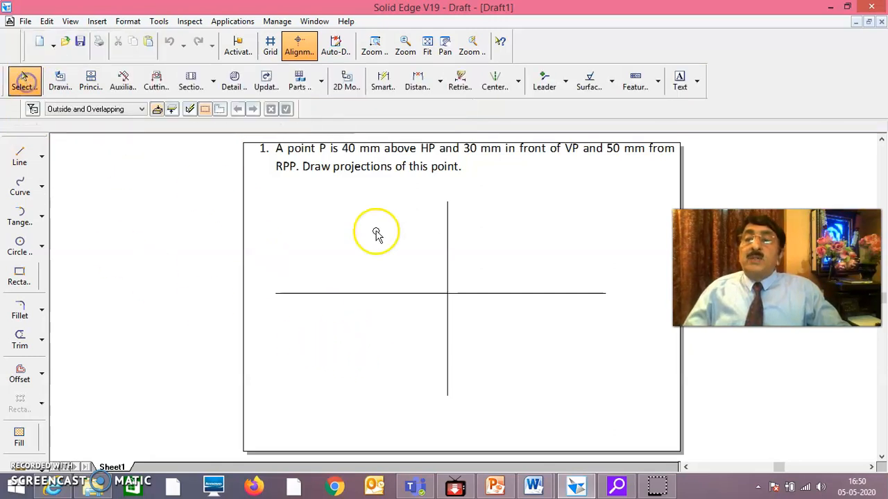
# Start the Text command and set the text font to Times New Roman
pyautogui.click(679, 82)
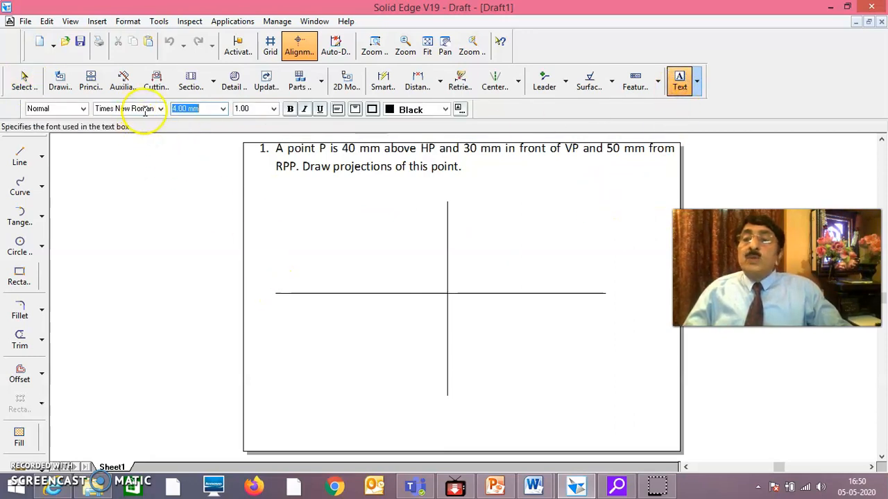
pyautogui.click(161, 110)
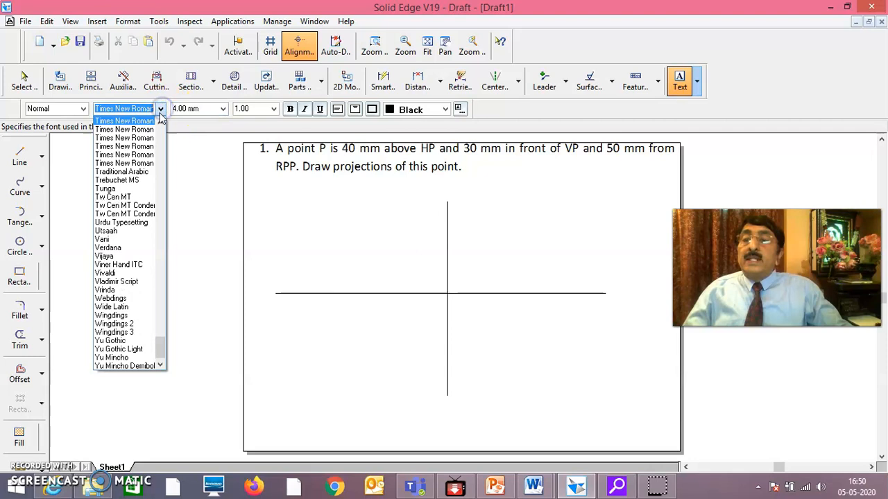
pyautogui.click(150, 130)
pyautogui.click(160, 110)
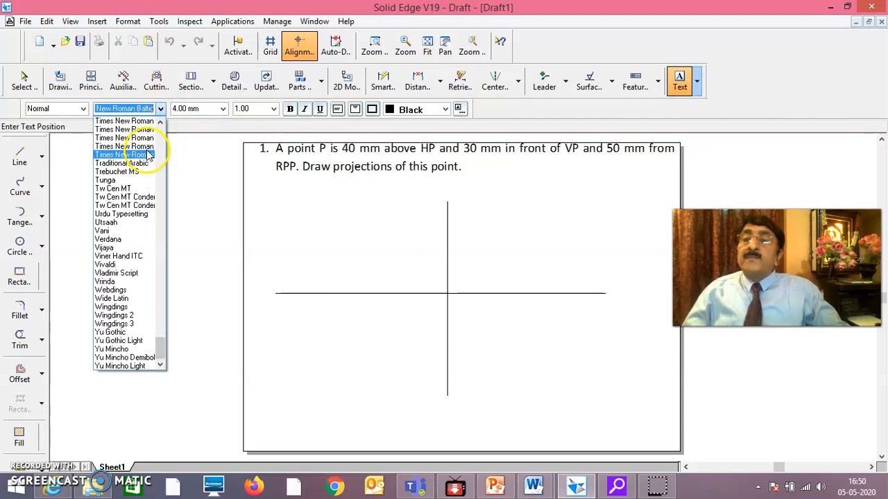
pyautogui.scroll(1, 147, 155)
pyautogui.click(152, 142)
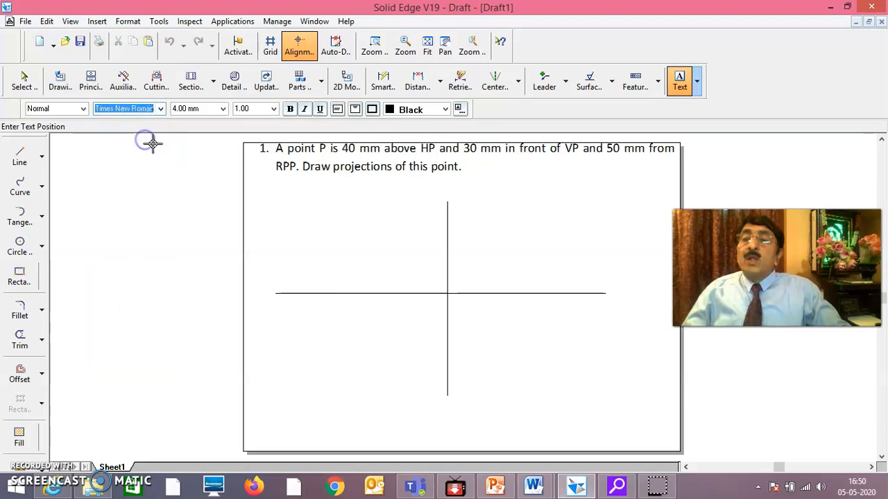
# Place the text labels X, Y, VP, HP, X1 and Y1 in the free space below the horizontal line
pyautogui.click(317, 325)
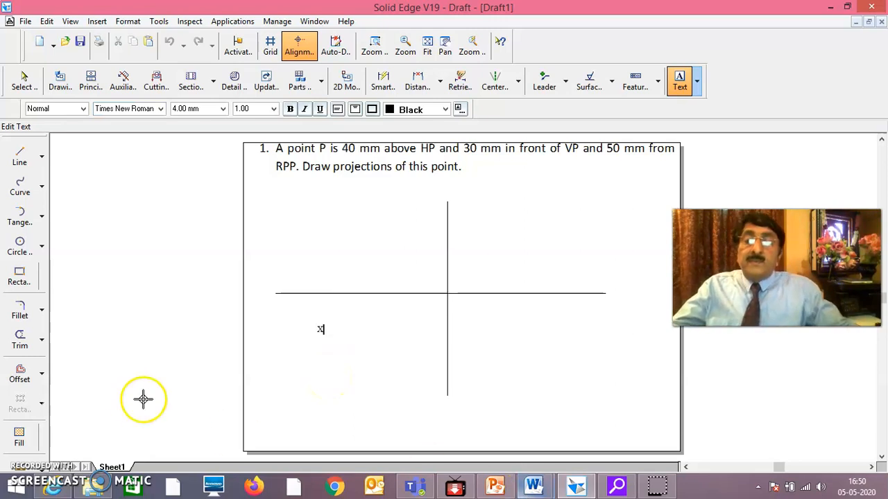
pyautogui.click(400, 341)
pyautogui.click(326, 396)
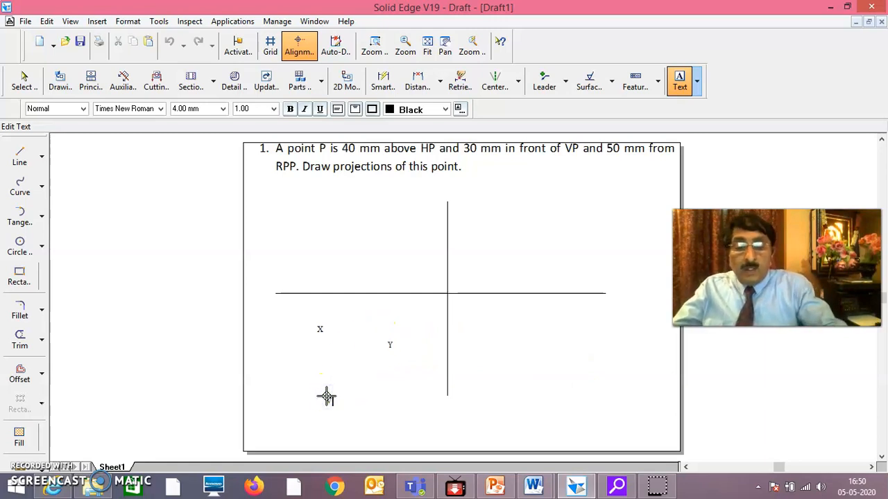
pyautogui.write('VP')
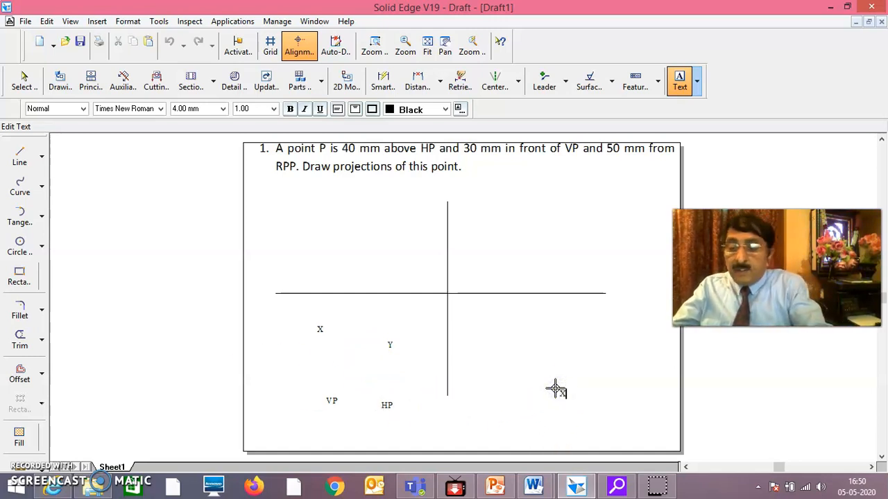
pyautogui.click(619, 381)
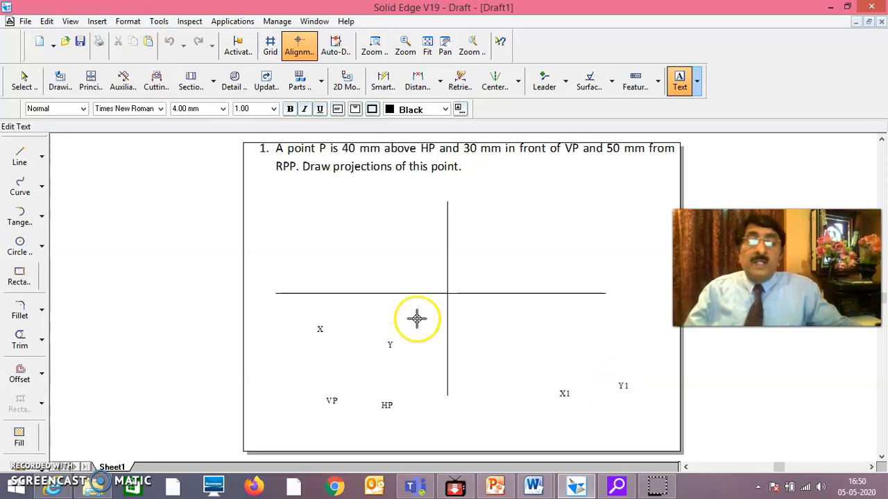
pyautogui.click(25, 82)
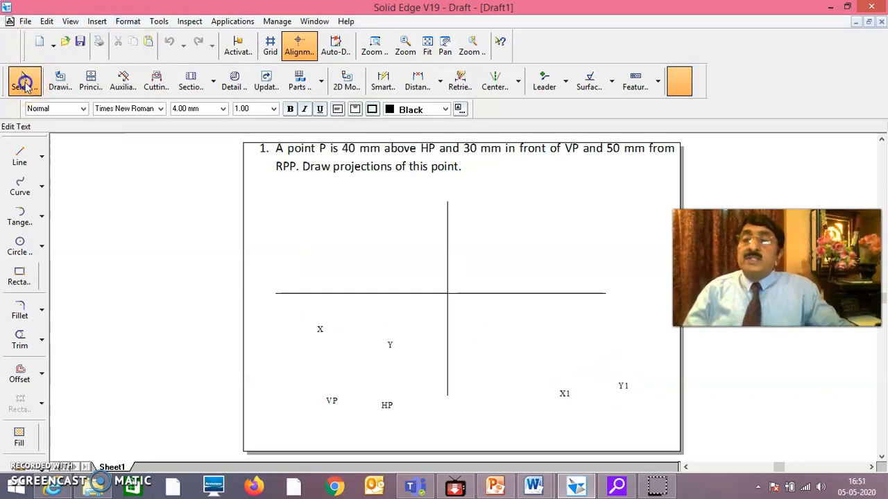
# Move labels X and Y to the horizontal line's ends, X1 and Y1 to the vertical line's ends, and VP and HP beside the intersection
pyautogui.click(320, 332)
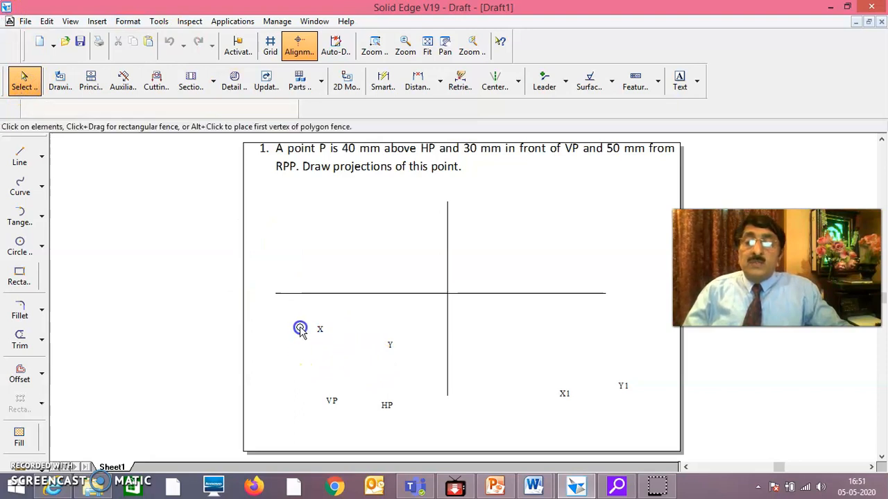
pyautogui.moveTo(276, 290); pyautogui.dragTo(276, 291)
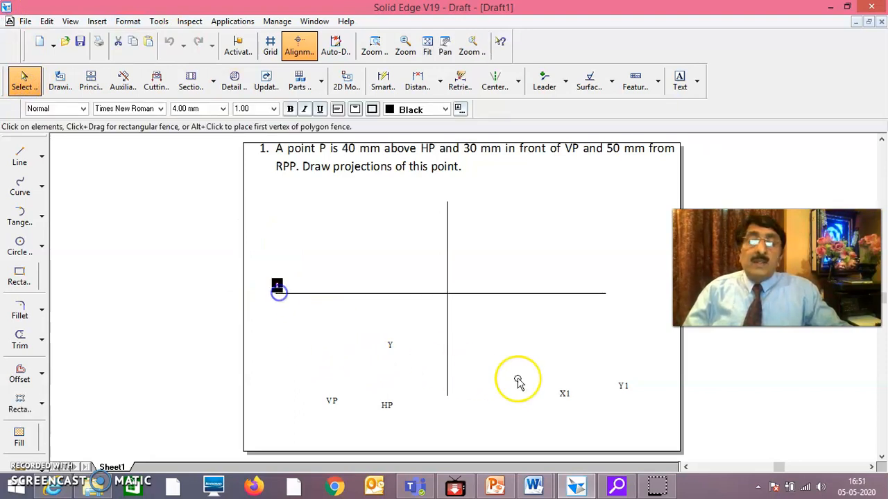
pyautogui.moveTo(391, 351); pyautogui.dragTo(532, 303)
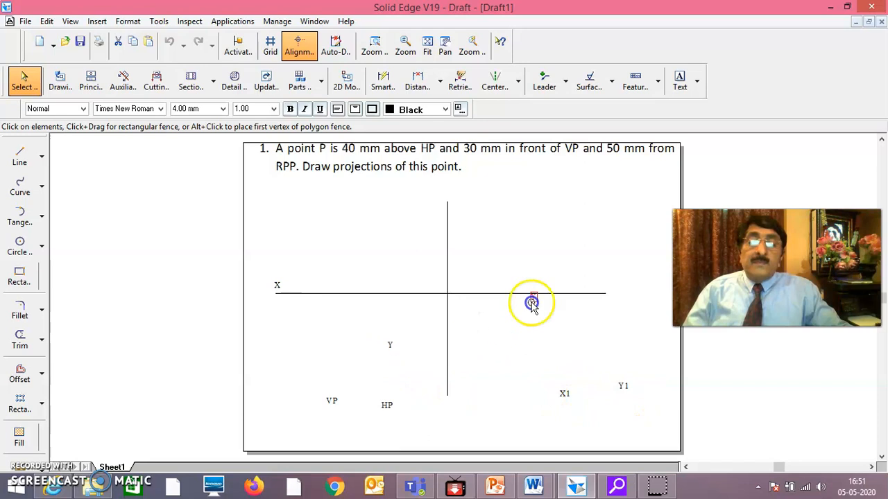
pyautogui.moveTo(603, 291); pyautogui.dragTo(602, 292)
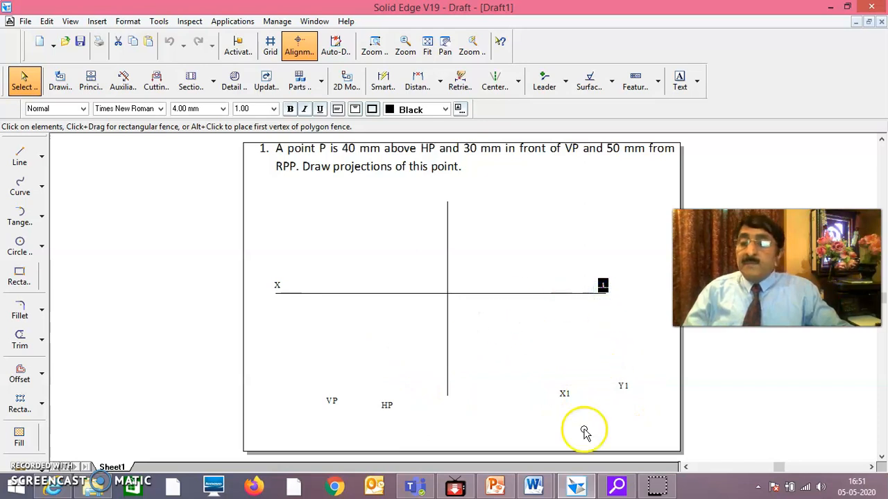
pyautogui.moveTo(568, 406); pyautogui.dragTo(490, 252)
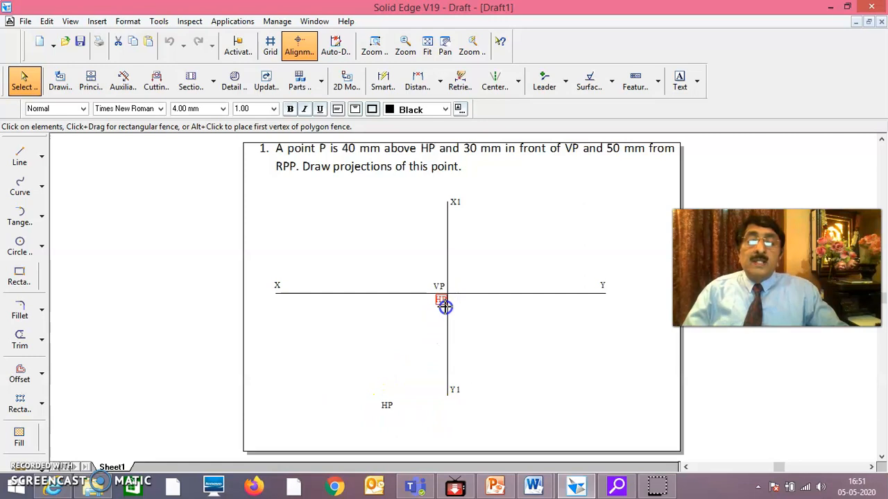
# Add the text label RPP and move it above the horizontal line, just right of the intersection
pyautogui.click(680, 80)
pyautogui.click(572, 230)
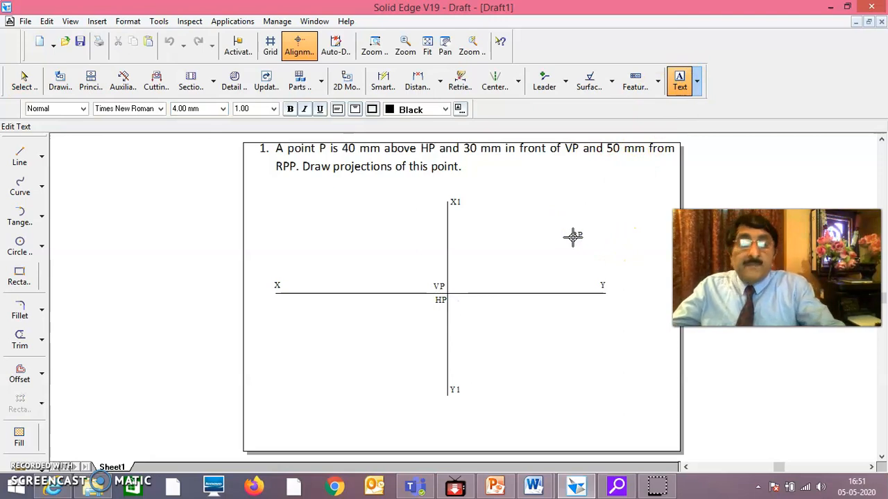
pyautogui.write('RPP')
pyautogui.click(23, 79)
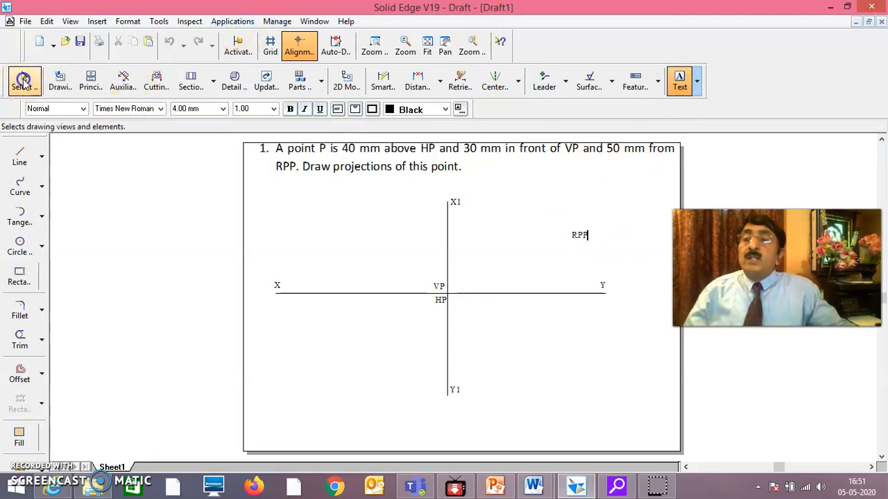
pyautogui.click(586, 236)
pyautogui.moveTo(506, 267); pyautogui.dragTo(453, 293)
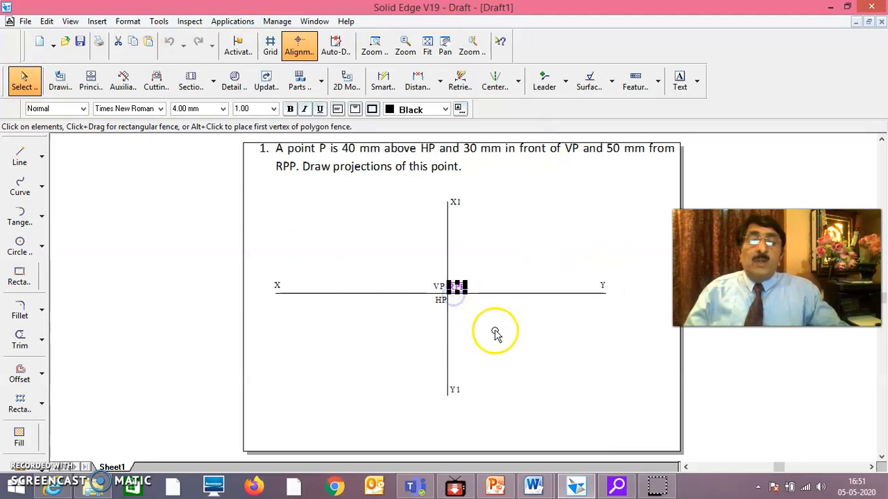
pyautogui.click(495, 331)
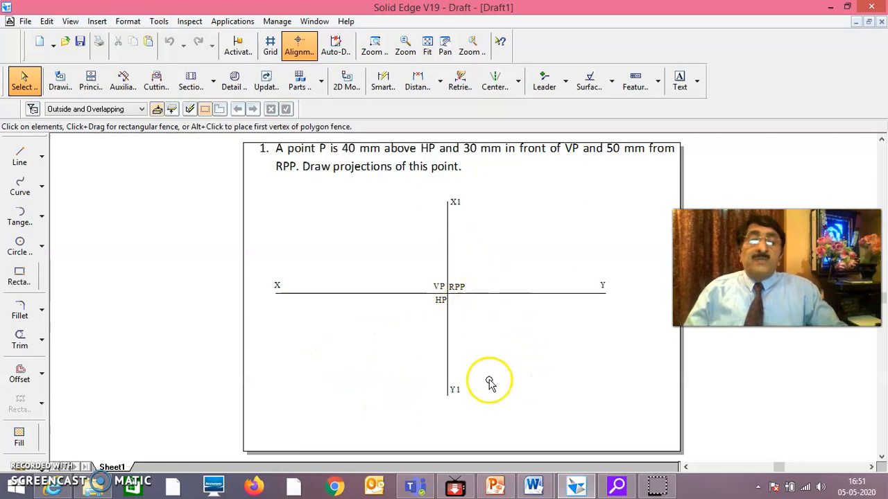
# Draw a vertical projector line about 84 mm long crossing the XY line to the left of the X1Y1 line
pyautogui.click(20, 154)
pyautogui.click(368, 229)
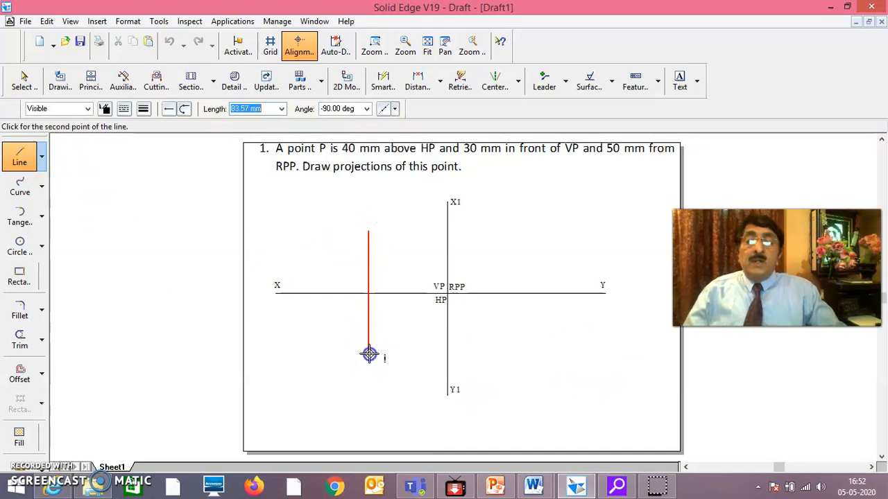
pyautogui.rightClick(395, 348)
pyautogui.click(24, 79)
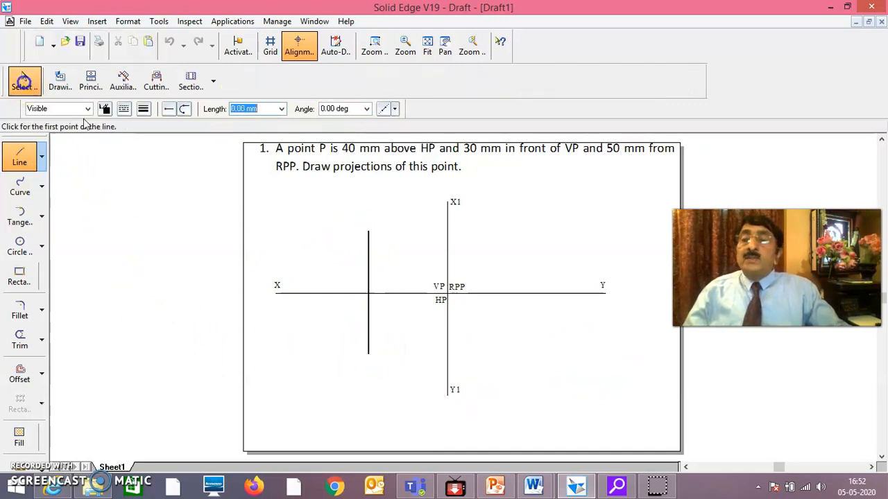
# Give the new vertical projector line a thinner line width
pyautogui.click(370, 263)
pyautogui.click(144, 110)
pyautogui.click(160, 157)
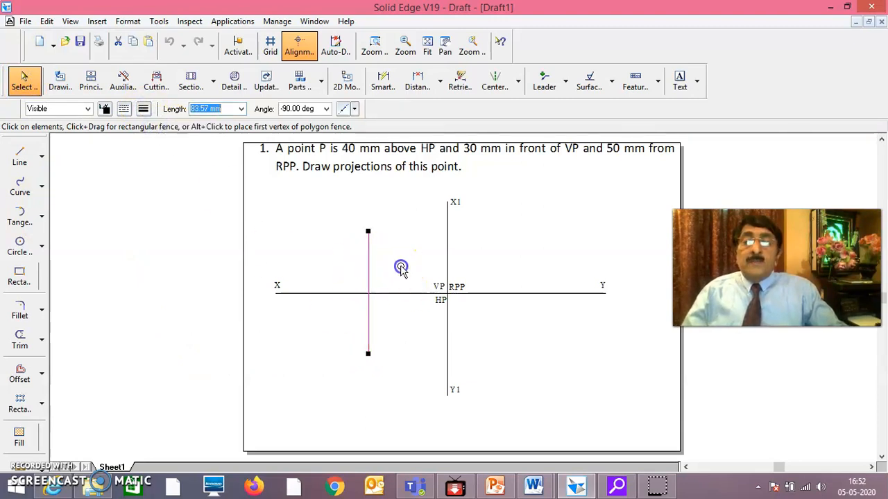
pyautogui.click(401, 269)
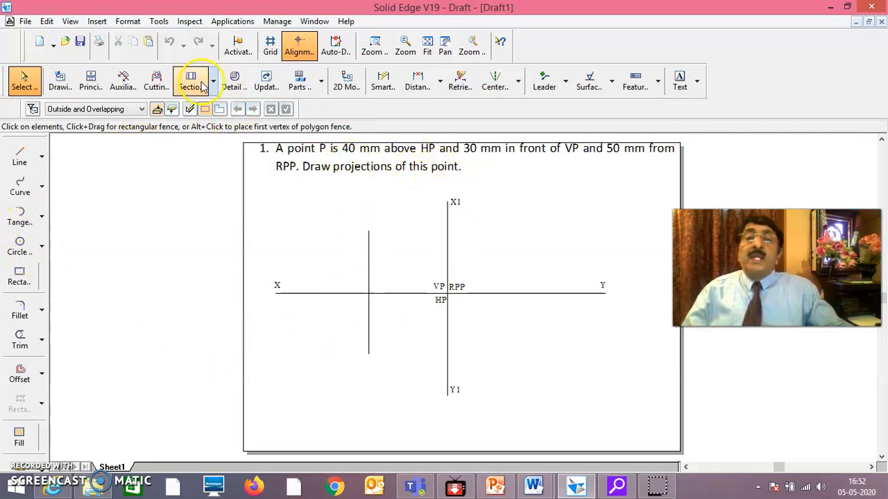
# Start the SmartDimension command for dimensioning the drawn lines
pyautogui.click(383, 82)
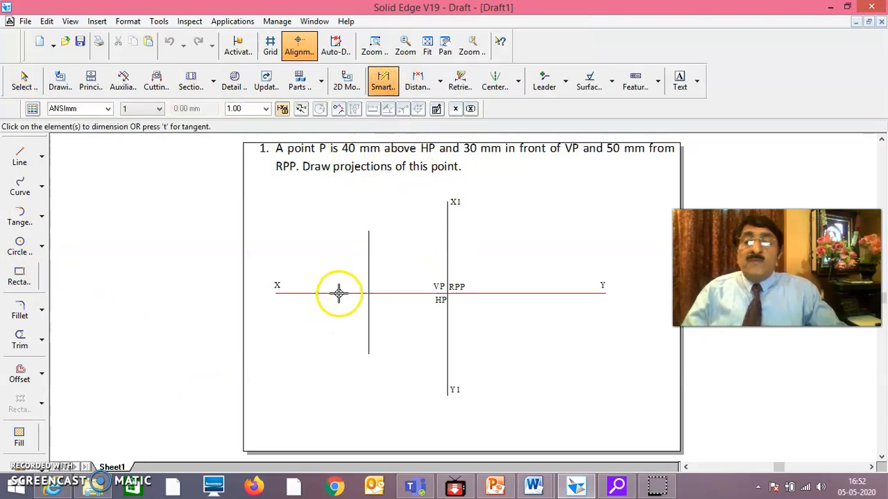